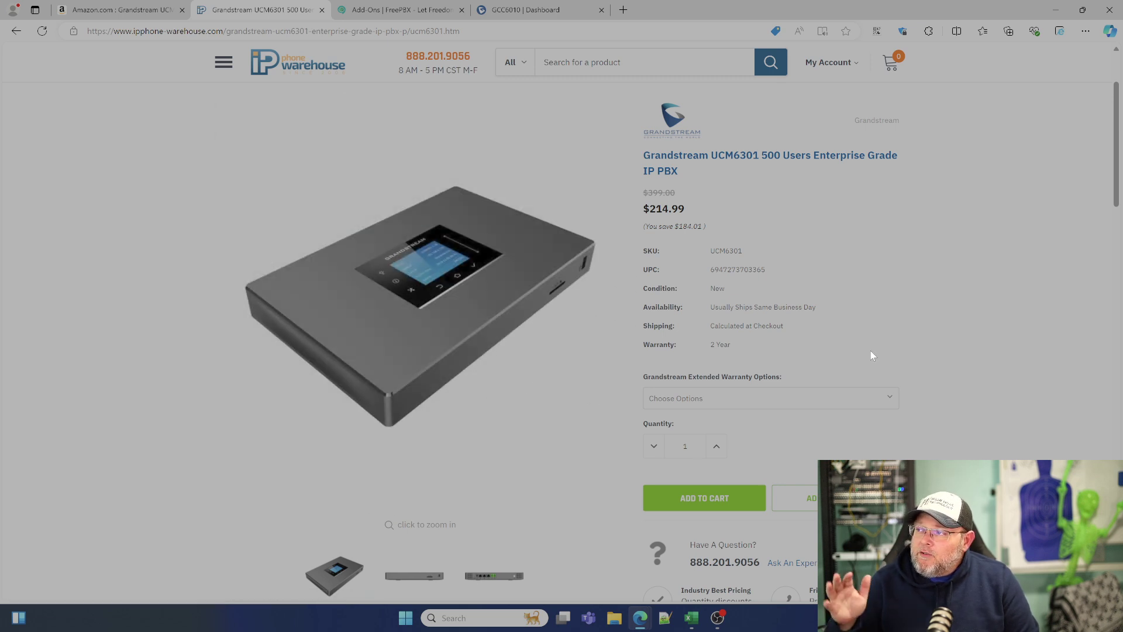
- Dismiss the extended warranty options and switch to the GCC6010 PBX dashboard tab
left_click(767, 399)
left_click(827, 363)
left_click(542, 10)
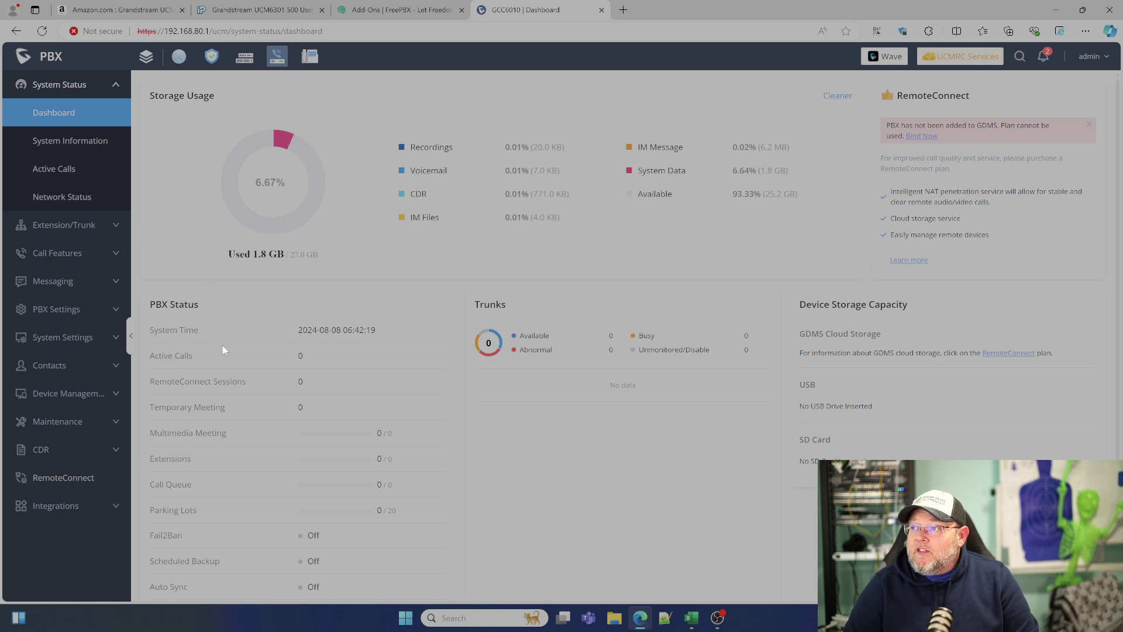
- Go from System Information to the Active Calls page, which lists no calls
left_click(81, 151)
left_click(73, 180)
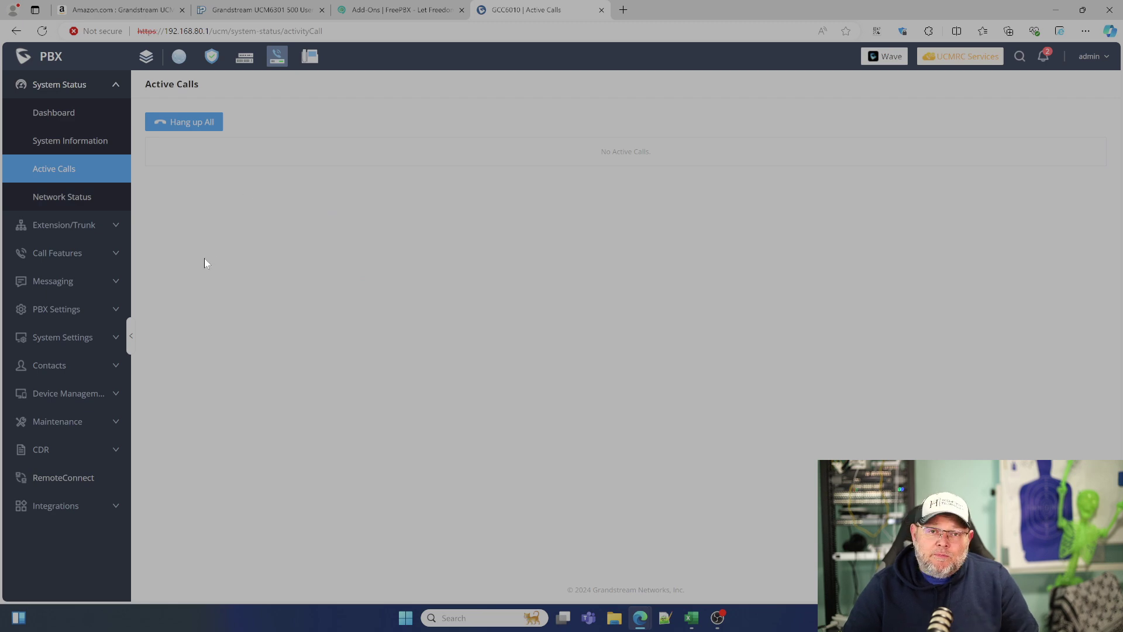
- Expand Call Features and view the Multimedia Meeting, IVR, Voicemail and Ring Groups pages
left_click(72, 226)
left_click(70, 309)
left_click(65, 170)
left_click(55, 202)
left_click(59, 223)
left_click(69, 256)
- View Restrict Calls, Paging/Intercom, Operator Panel, then the Call Queue statistics report
left_click(56, 283)
left_click(66, 312)
left_click(67, 343)
left_click(60, 374)
left_click(471, 111)
- Review the Queue Switchboard and Queue Recordings tabs, then the Pickup Groups page
left_click(363, 116)
left_click(279, 113)
left_click(169, 114)
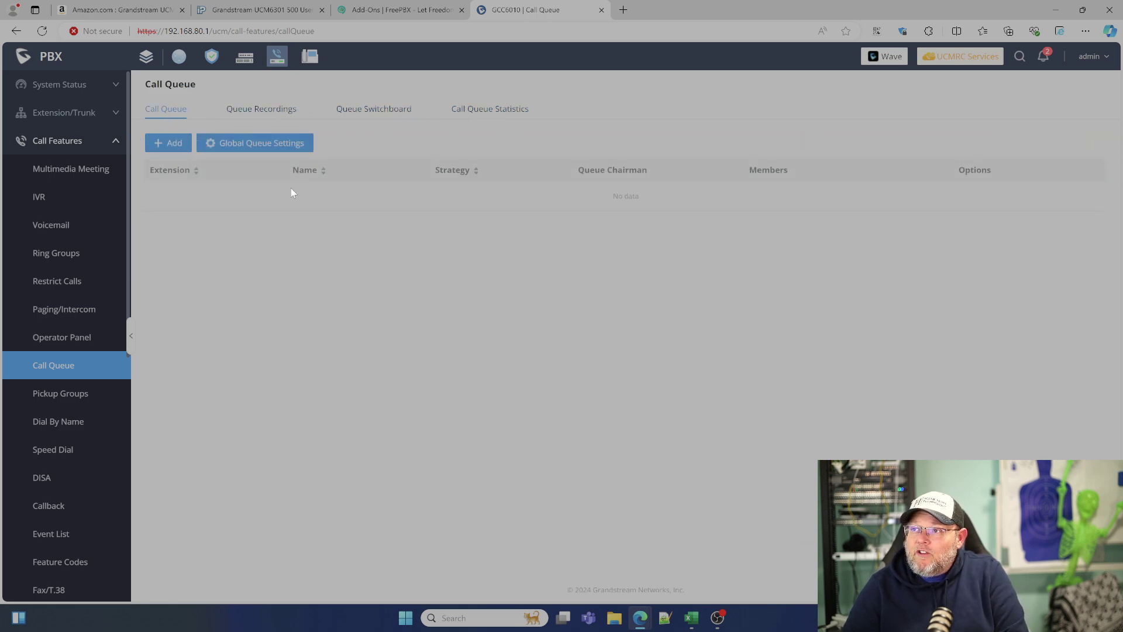
left_click(76, 403)
scroll(75, 416, "down", 2)
- View the Dial By Name, Speed Dial, Callback and Event List pages
left_click(65, 311)
left_click(60, 334)
scroll(54, 299, "down", 2)
left_click(56, 273)
left_click(47, 297)
- Browse the Feature Codes tabs (DND/Call Forward, Feature Codes, Feature Maps), then Fax/T.38
left_click(76, 328)
left_click(272, 110)
left_click(379, 111)
left_click(171, 111)
left_click(69, 358)
- View the Parking Lot, Emergency Calls, Scheduled Call, Fax Sending and Announcement Center pages
left_click(63, 386)
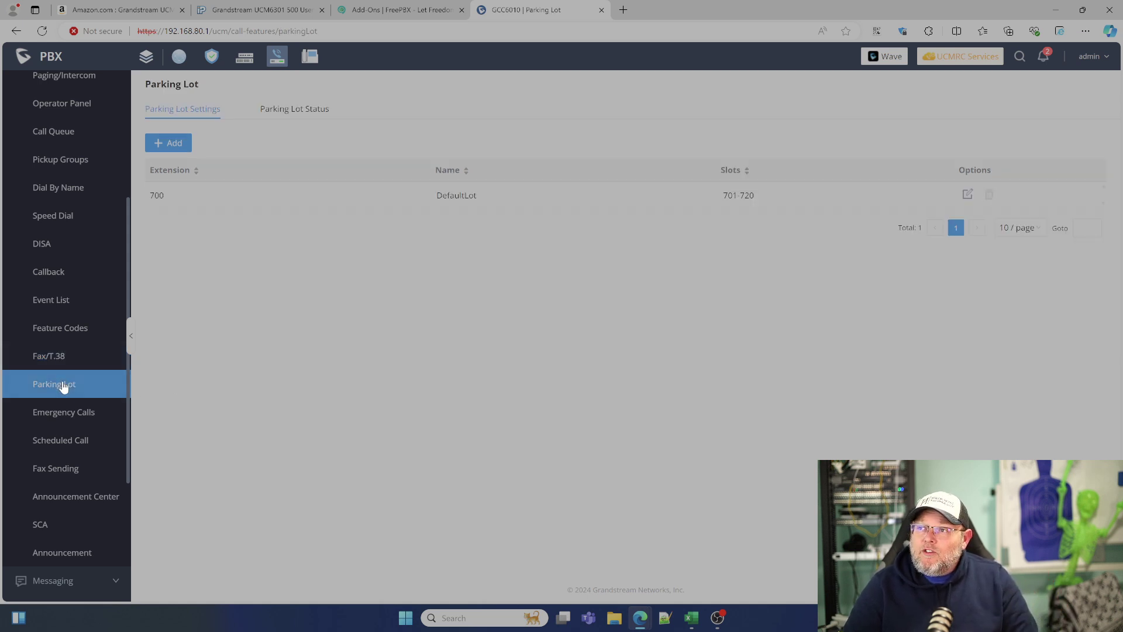
left_click(83, 422)
left_click(56, 446)
left_click(56, 474)
left_click(75, 501)
- View the SCA and empty Announcement pages, then expand Messaging
left_click(58, 524)
scroll(92, 465, "down", 3)
left_click(78, 384)
left_click(33, 406)
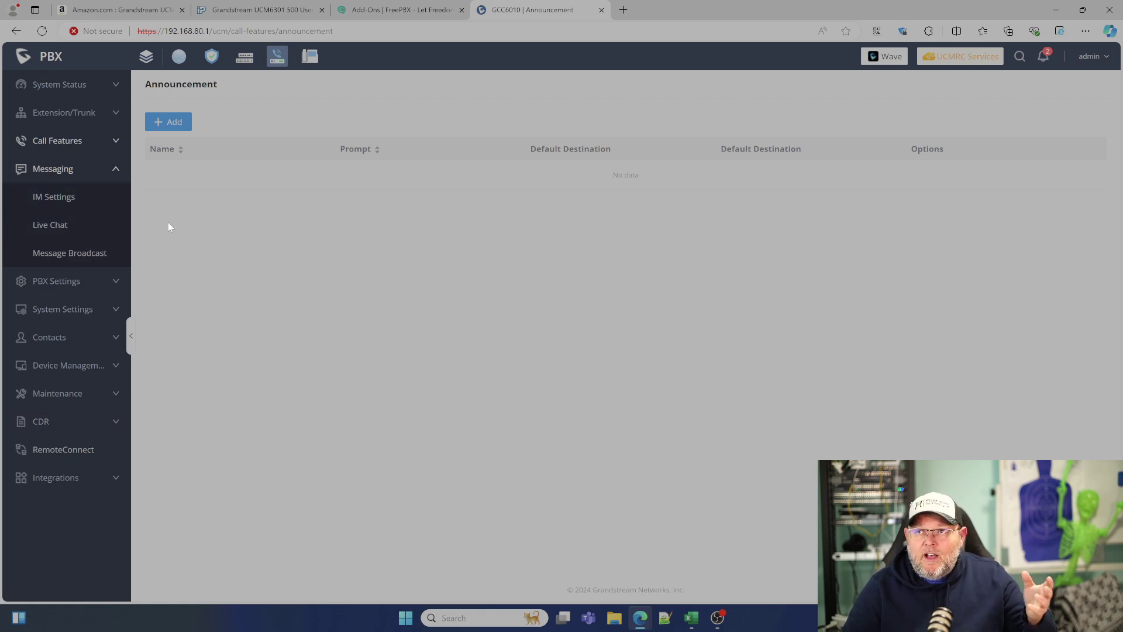
- View the Live Chat, Message Broadcast and IM Settings messaging pages
left_click(68, 233)
left_click(61, 252)
left_click(63, 197)
- Check File Manager and storage device settings under PBX Settings, then expand System Settings
left_click(70, 282)
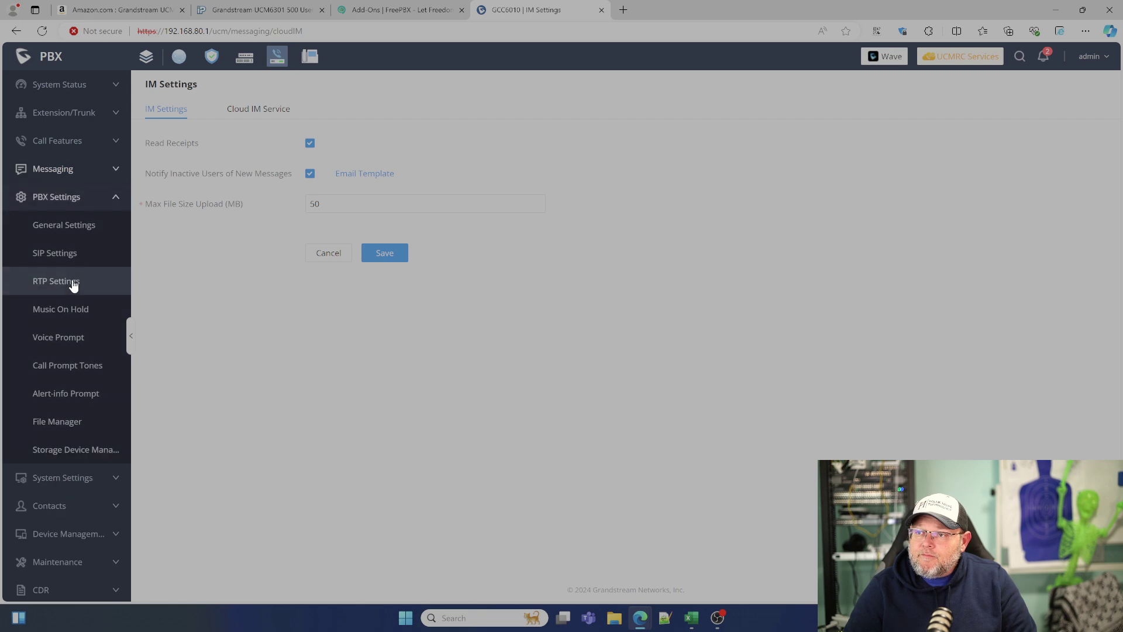
left_click(64, 422)
left_click(68, 451)
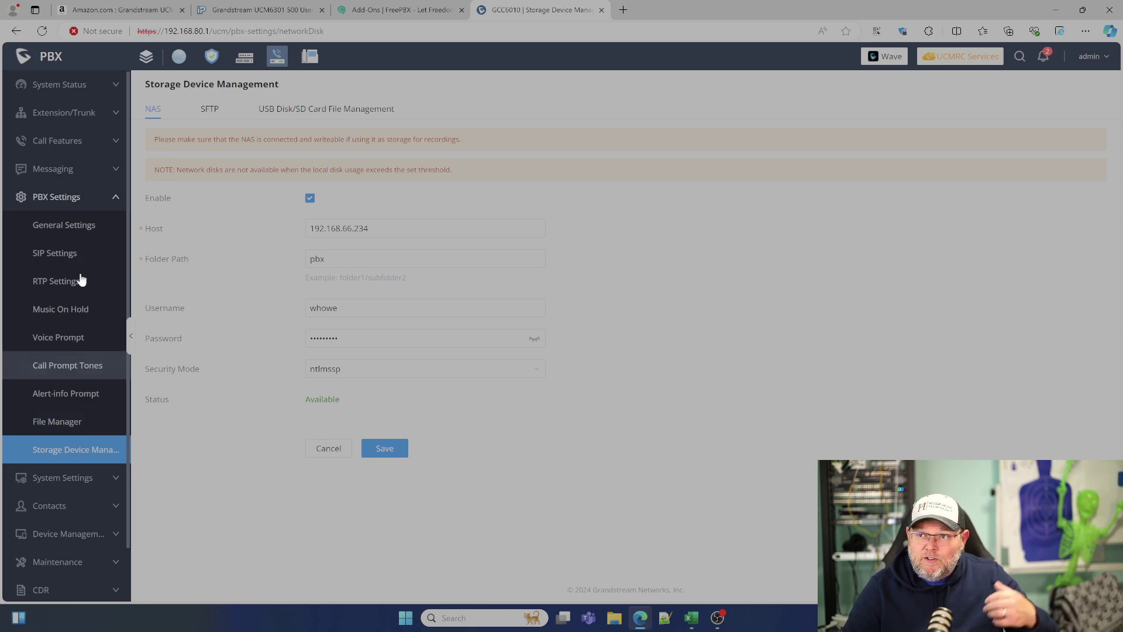
left_click(95, 198)
left_click(76, 231)
- Review Contact Management (extension and external contacts), Department and Privilege Management, then expand Device Management
left_click(69, 451)
left_click(70, 283)
left_click(278, 115)
left_click(168, 117)
left_click(75, 307)
left_click(66, 337)
left_click(75, 367)
- View the Onsite Meeting page and Maintenance's Network Troubleshooting page
left_click(77, 312)
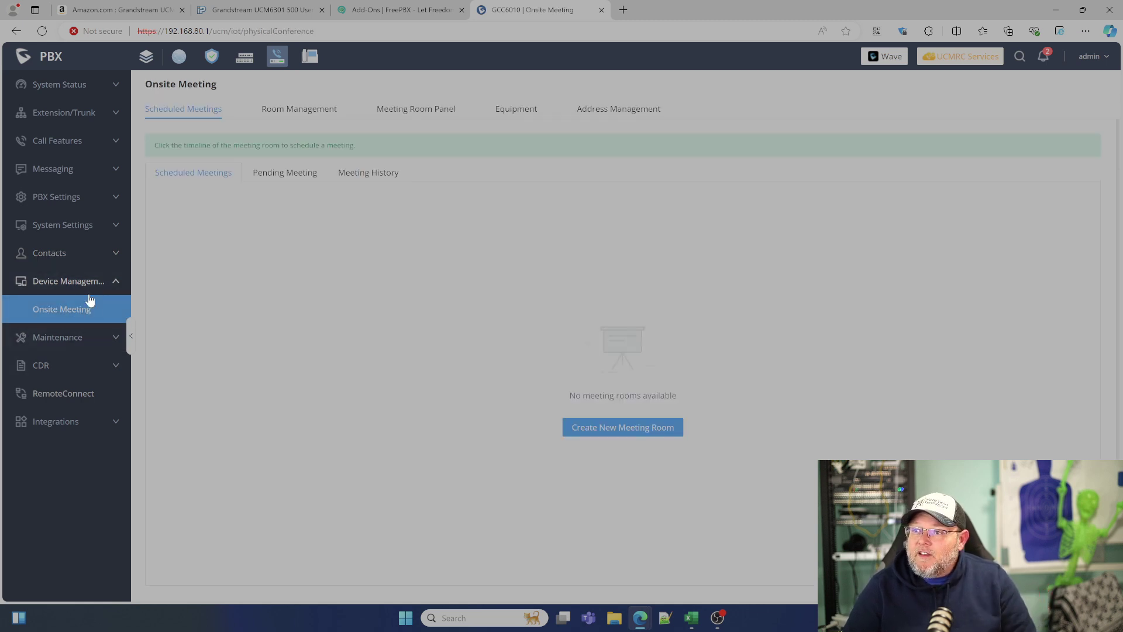
left_click(49, 335)
left_click(75, 510)
scroll(73, 433, "down", 1)
- Open the CDR list and then the CDR Statistics chart for 2024
left_click(74, 532)
left_click(59, 366)
left_click(61, 395)
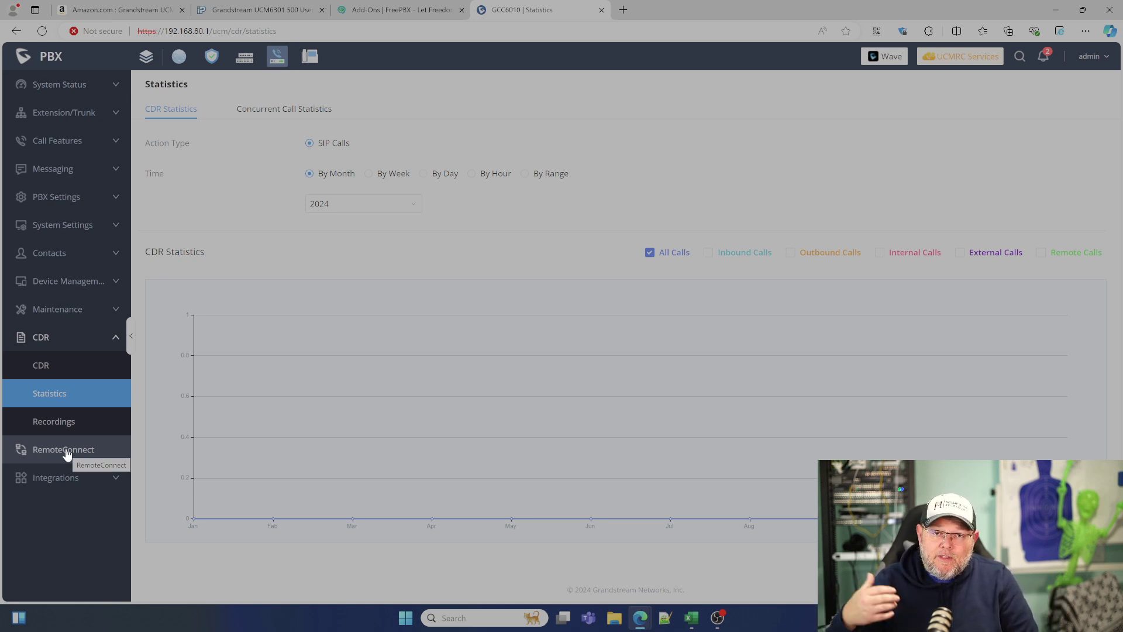
- Expand Integrations and review API Configuration, AMI and the supported CRM systems list
left_click(61, 479)
scroll(68, 475, "down", 1)
left_click(64, 389)
left_click(46, 428)
left_click(49, 478)
left_click(372, 123)
- Check PMS modules leaving it Disabled, view QueueMetrics, Google Services and Wave Integration, then collapse Integrations
left_click(51, 506)
left_click(404, 143)
left_click(214, 293)
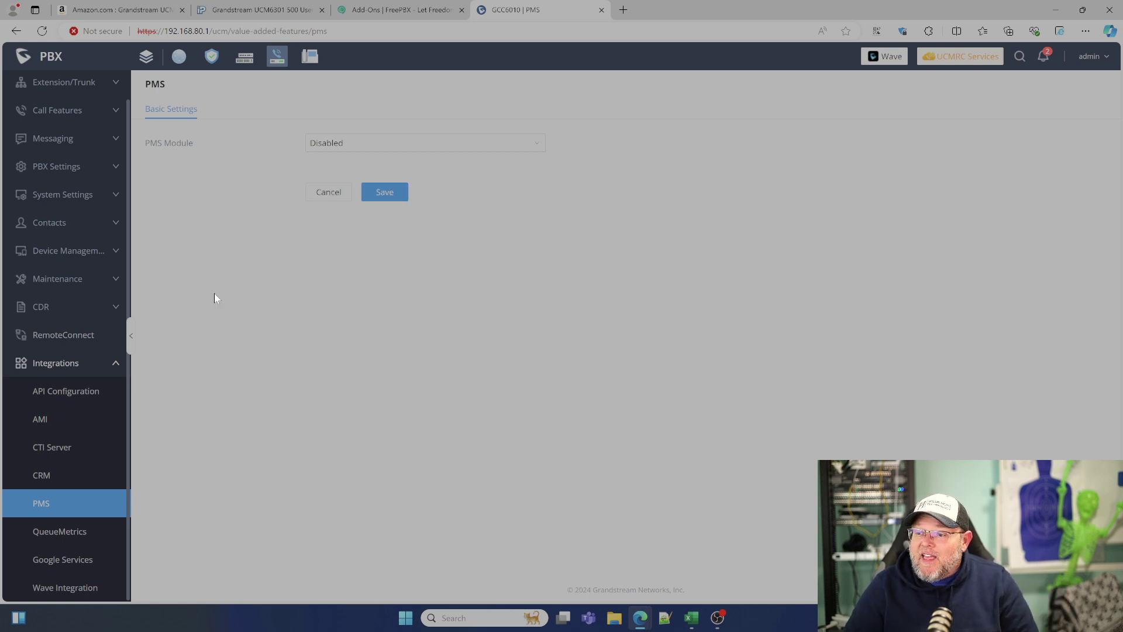
left_click(62, 532)
left_click(69, 559)
left_click(71, 588)
left_click(65, 364)
left_click(393, 13)
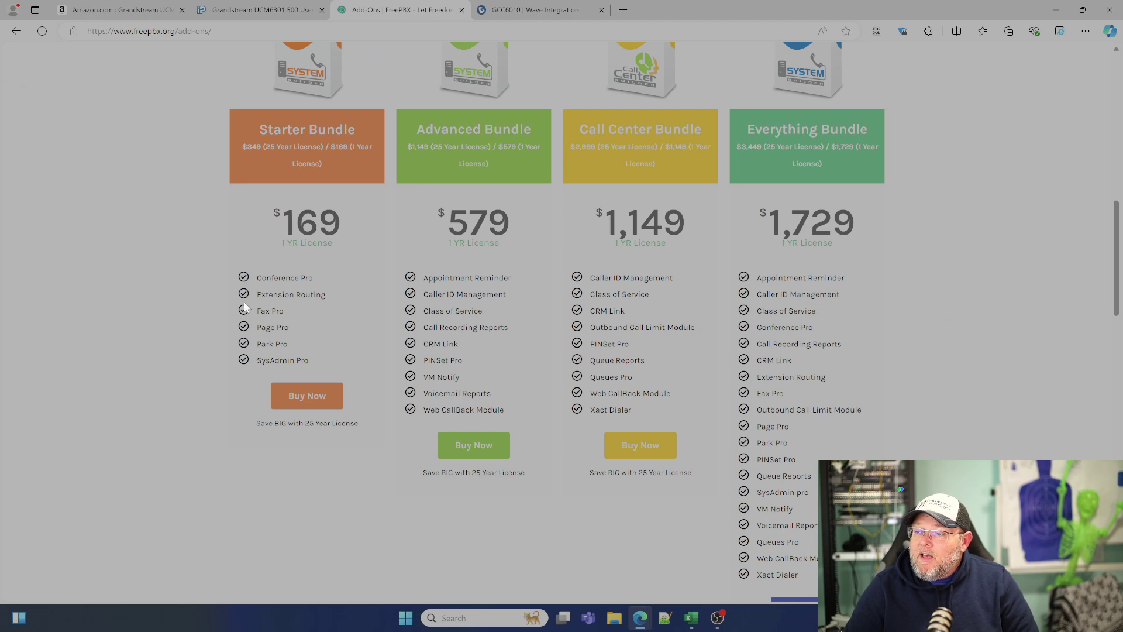
left_click(524, 16)
- View the UC Endpoints overview, Fast Provision and IPC Devices pages
left_click(64, 284)
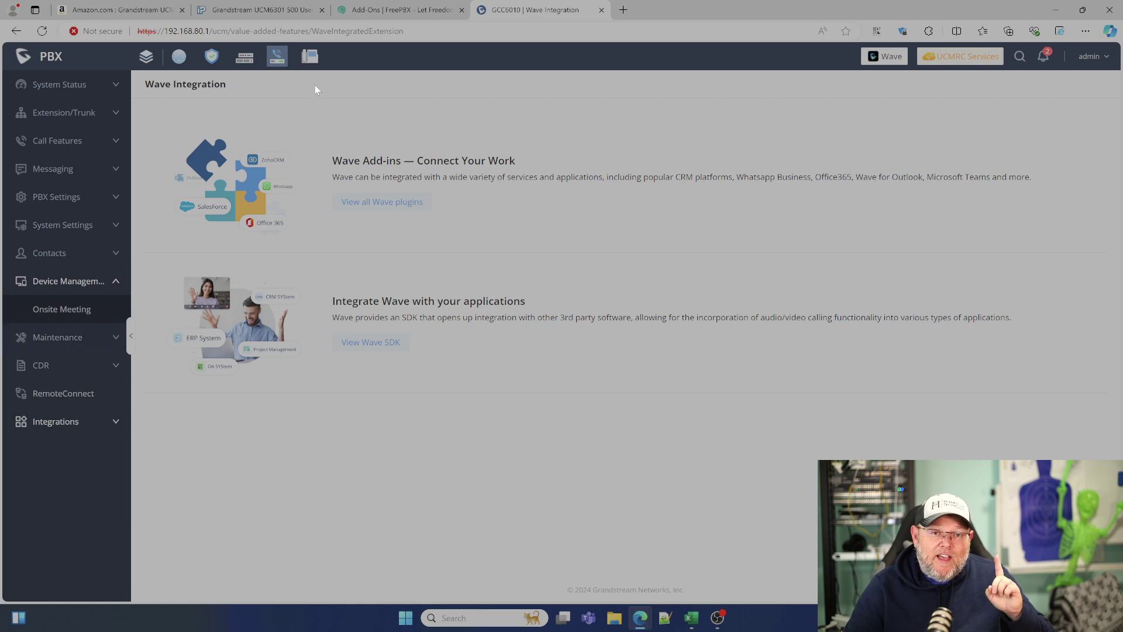
left_click(312, 66)
left_click(72, 117)
left_click(78, 143)
left_click(72, 170)
- Open the VoIP Devices list, then go via the UCM6301 store tab to FreePBX add-on pricing
left_click(58, 199)
left_click(246, 12)
left_click(385, 12)
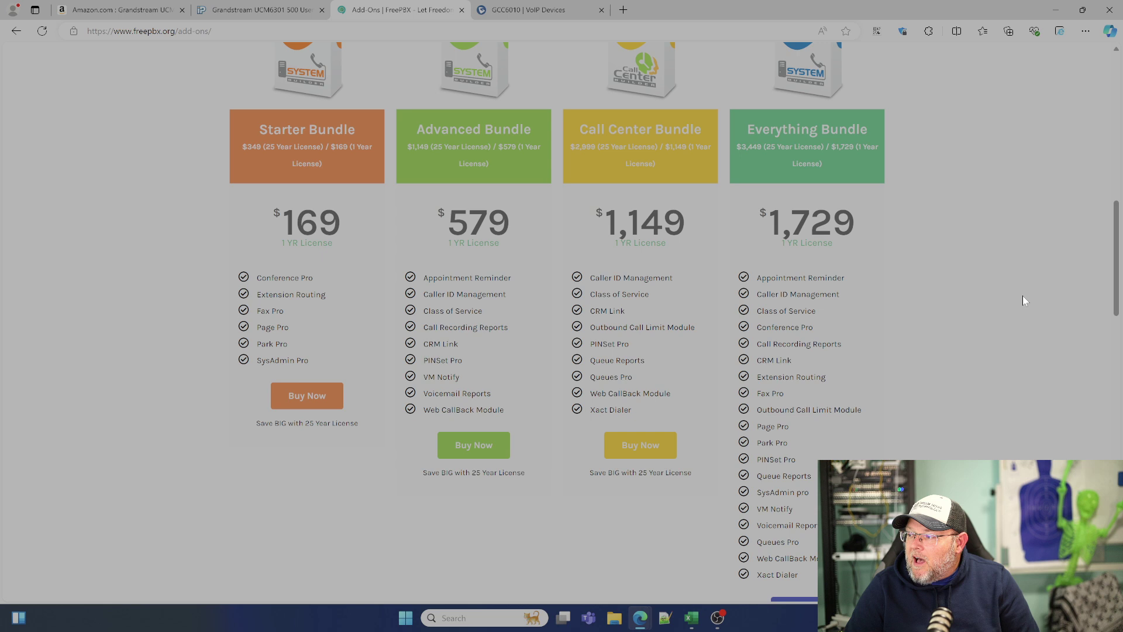